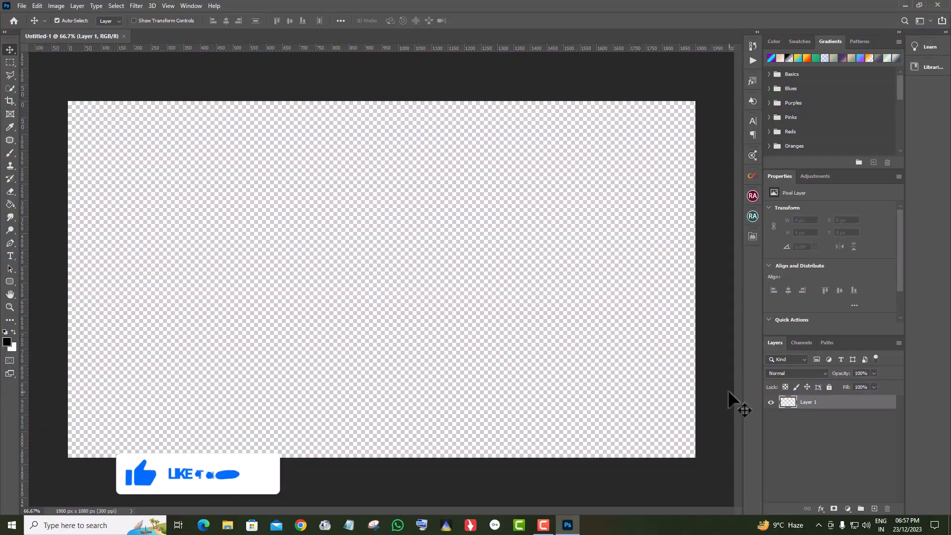
# - Add a gradient fill layer using the periwinkle-to-lilac preset from the Purples group
pyautogui.click(848, 509)
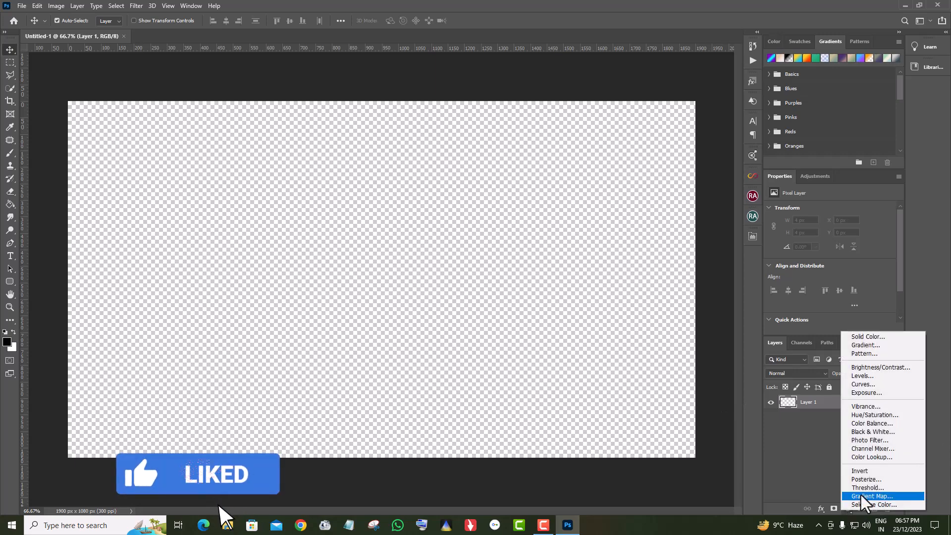
pyautogui.click(878, 345)
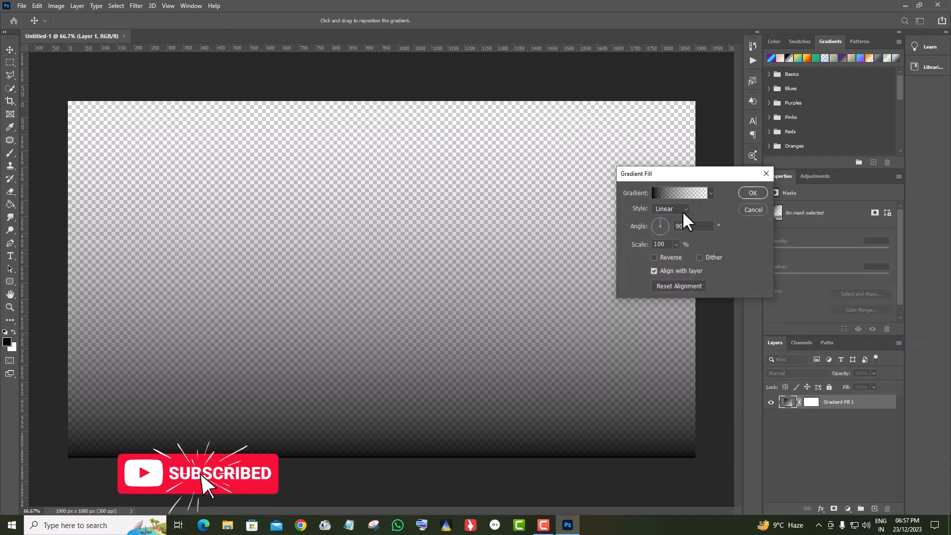
pyautogui.click(668, 193)
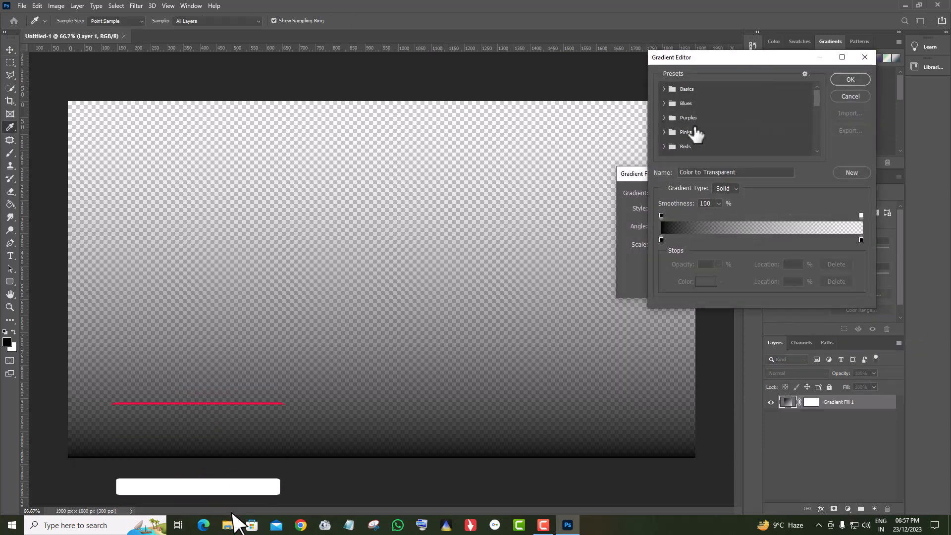
pyautogui.click(664, 118)
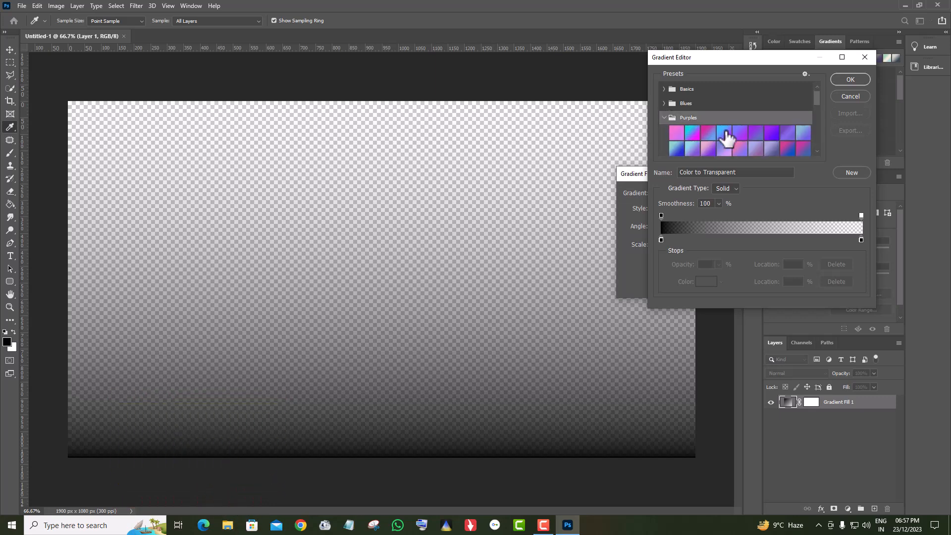
pyautogui.scroll(-1, 726, 131)
pyautogui.click(710, 117)
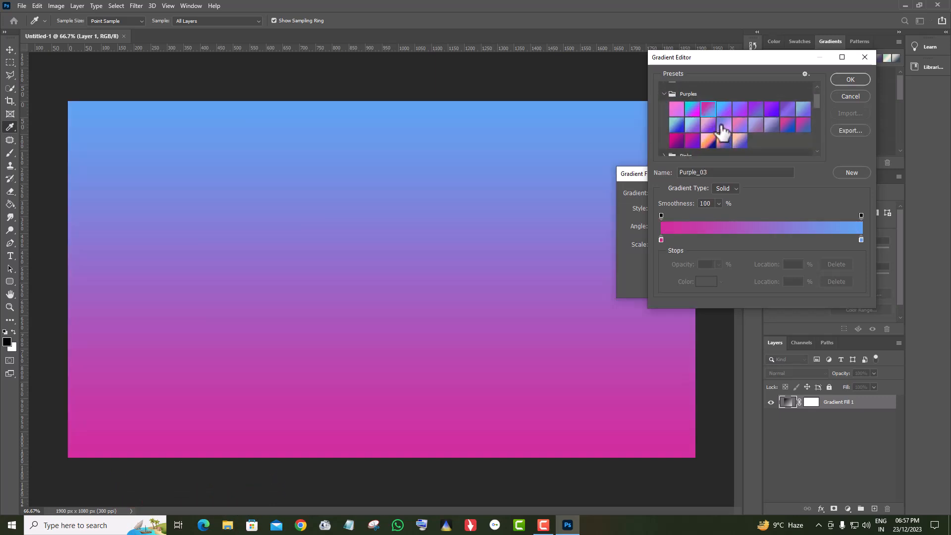
pyautogui.click(721, 125)
pyautogui.click(851, 80)
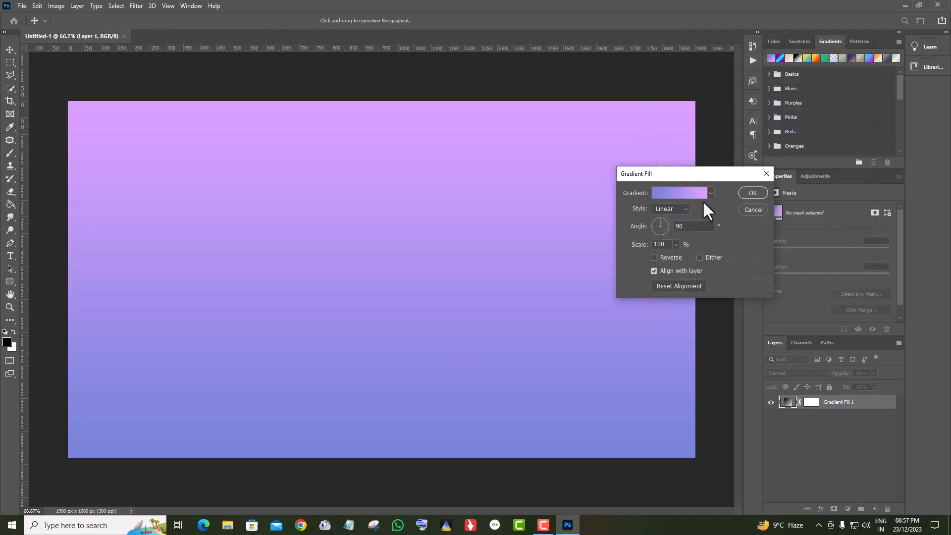
# - Set the gradient fill to Radial style with a 199% scale and apply it
pyautogui.click(664, 226)
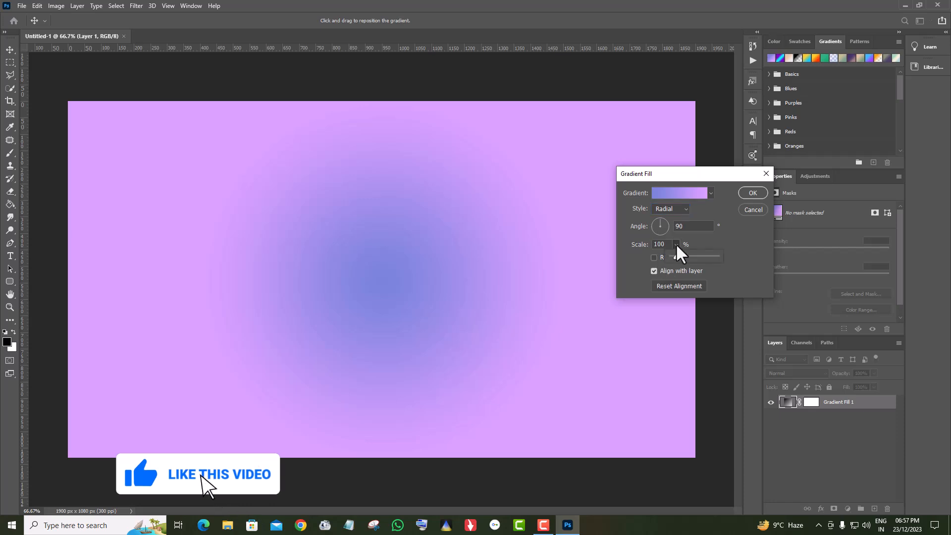
pyautogui.moveTo(677, 244); pyautogui.dragTo(679, 254)
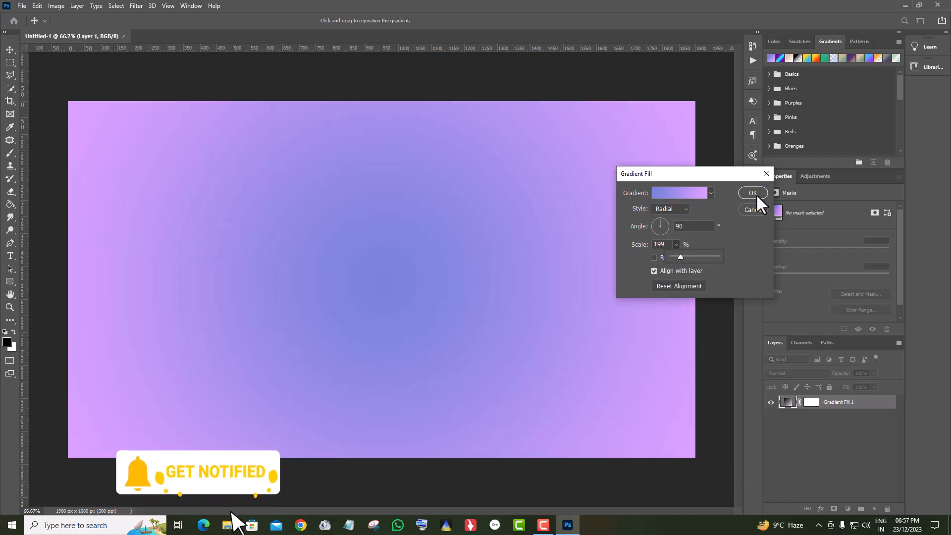
pyautogui.click(757, 194)
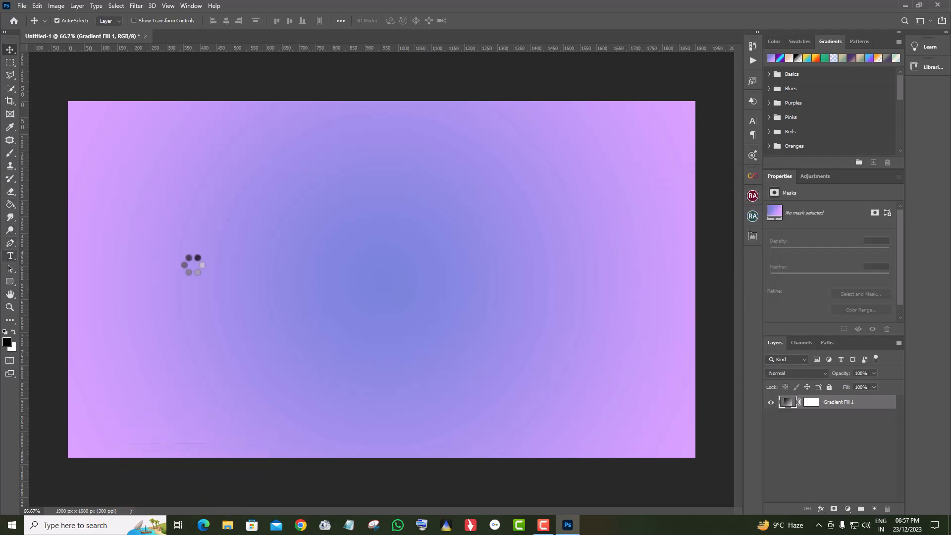
# - Place a new Lorem Ipsum text layer on the canvas and set its font to BubbleGum
pyautogui.click(226, 302)
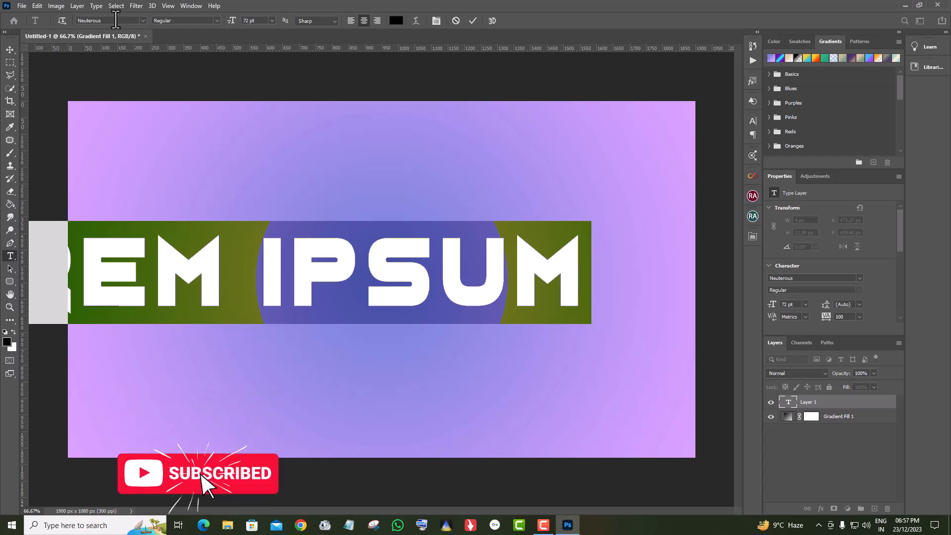
pyautogui.click(117, 21)
pyautogui.write('bu')
pyautogui.click(267, 104)
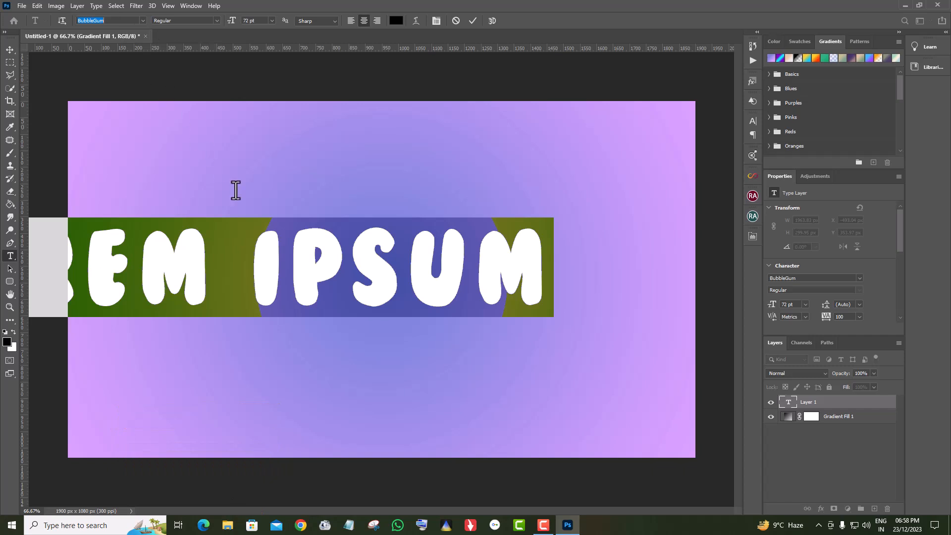
# - Reposition and scale the text to 82.5% so it fits within the canvas, and change its wording to BIRTHDAY
pyautogui.click(10, 49)
pyautogui.moveTo(317, 277); pyautogui.dragTo(460, 284)
pyautogui.click(35, 6)
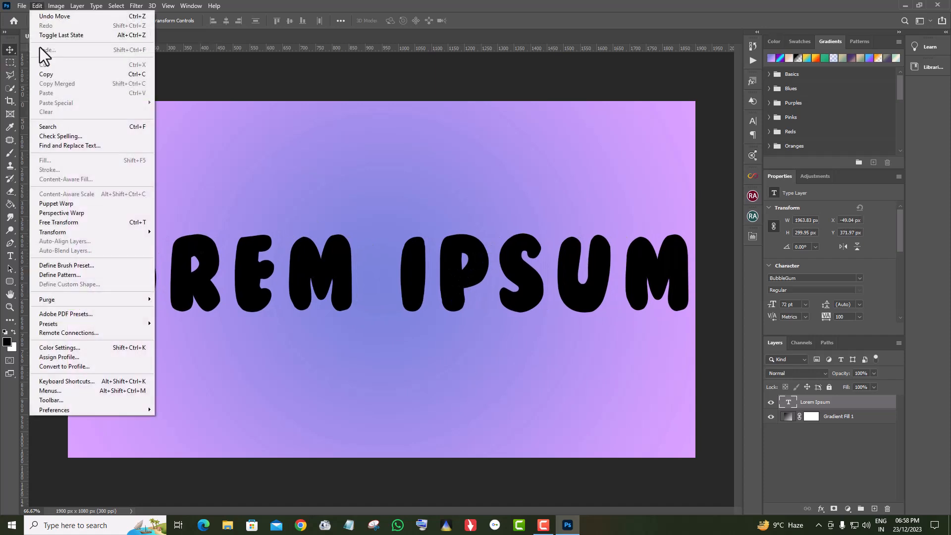
pyautogui.click(59, 223)
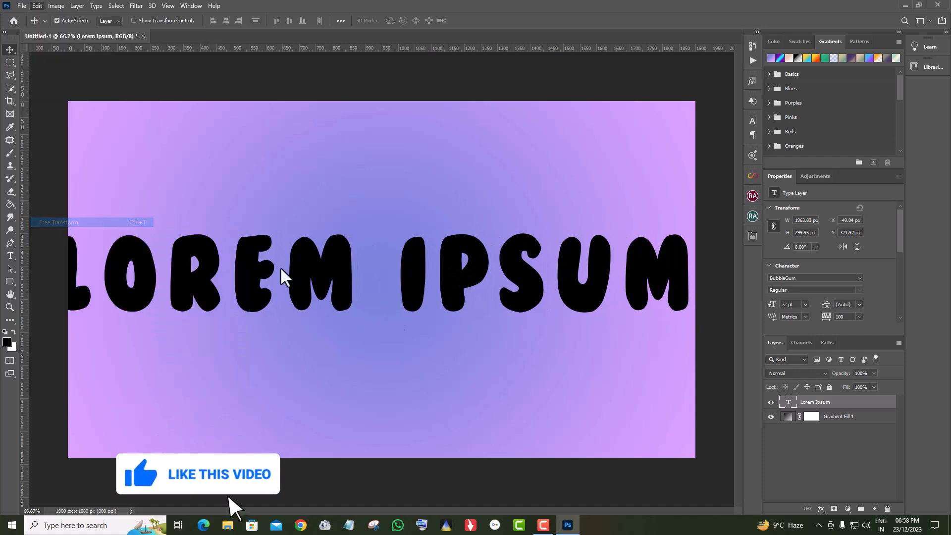
pyautogui.moveTo(376, 322)
pyautogui.mouseDown()
pyautogui.moveTo(378, 297)
pyautogui.moveTo(376, 305)
pyautogui.mouseUp()
pyautogui.click(9, 49)
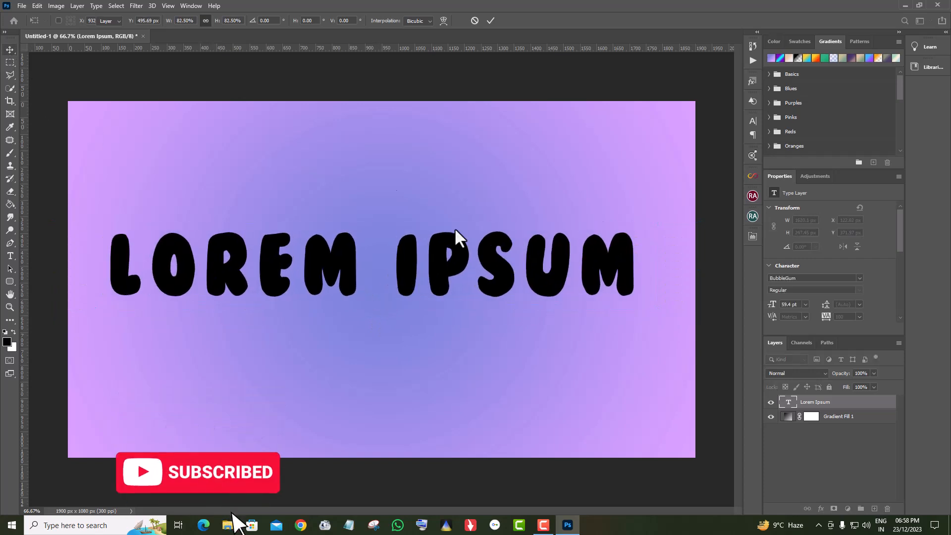
pyautogui.doubleClick(788, 403)
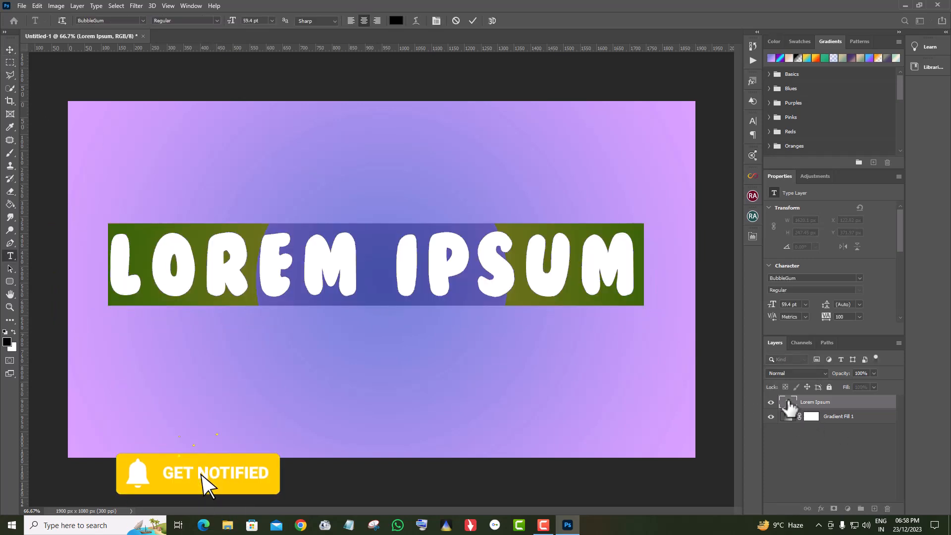
pyautogui.write('BIRTHDAY')
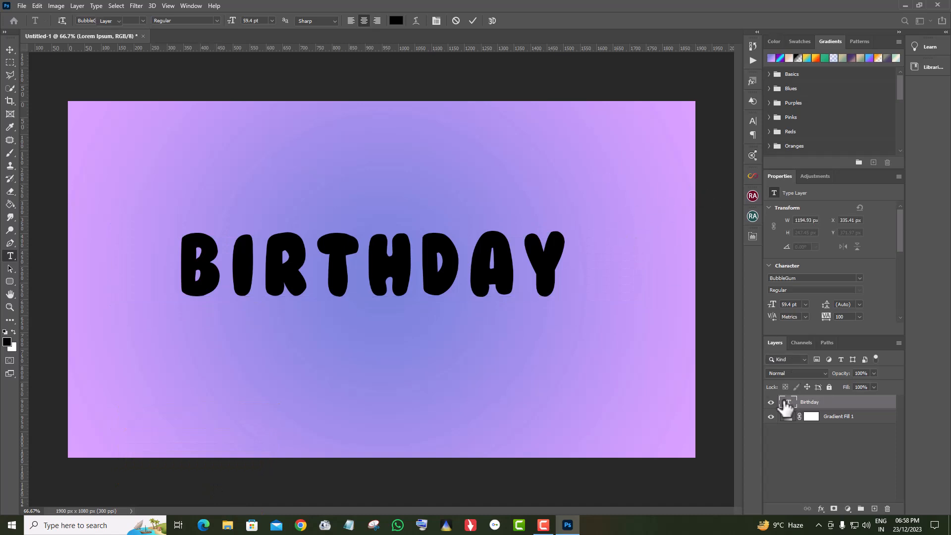
# - Warp the BIRTHDAY text with a horizontal Arc at +29% bend and move it slightly down the canvas
pyautogui.doubleClick(787, 403)
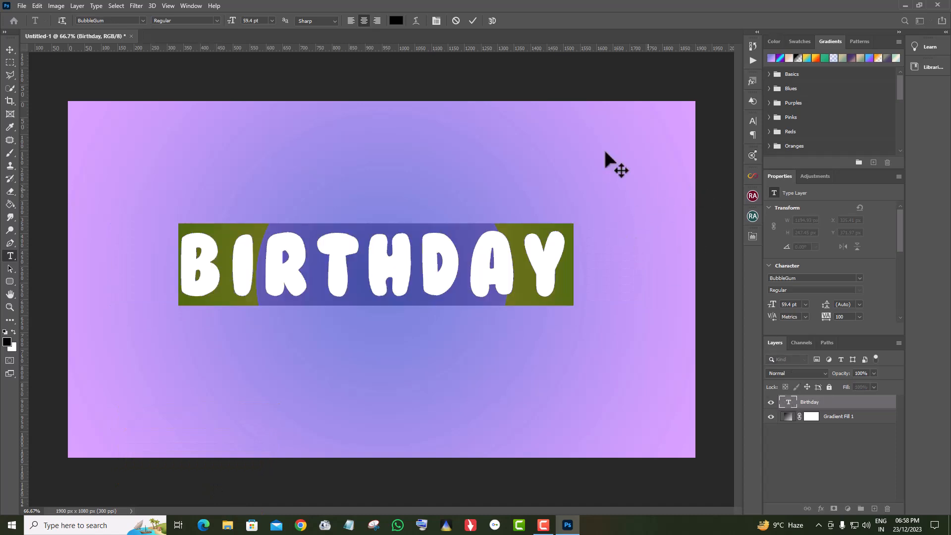
pyautogui.click(416, 20)
pyautogui.click(461, 135)
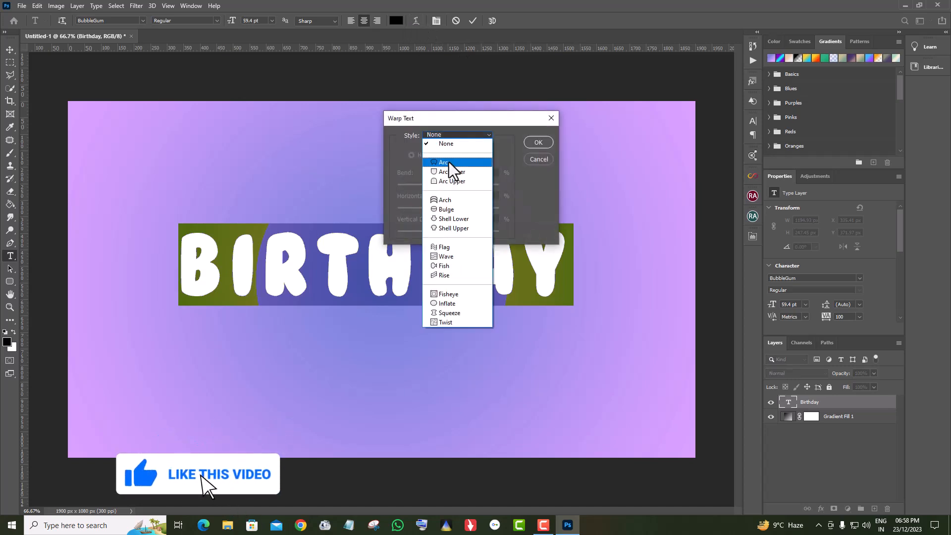
pyautogui.click(448, 162)
pyautogui.moveTo(473, 186); pyautogui.dragTo(464, 186)
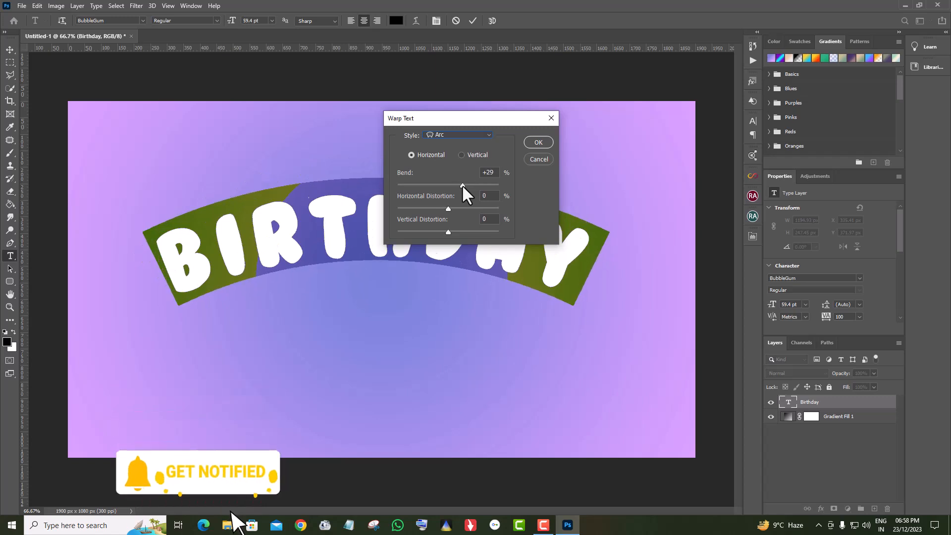
pyautogui.click(545, 141)
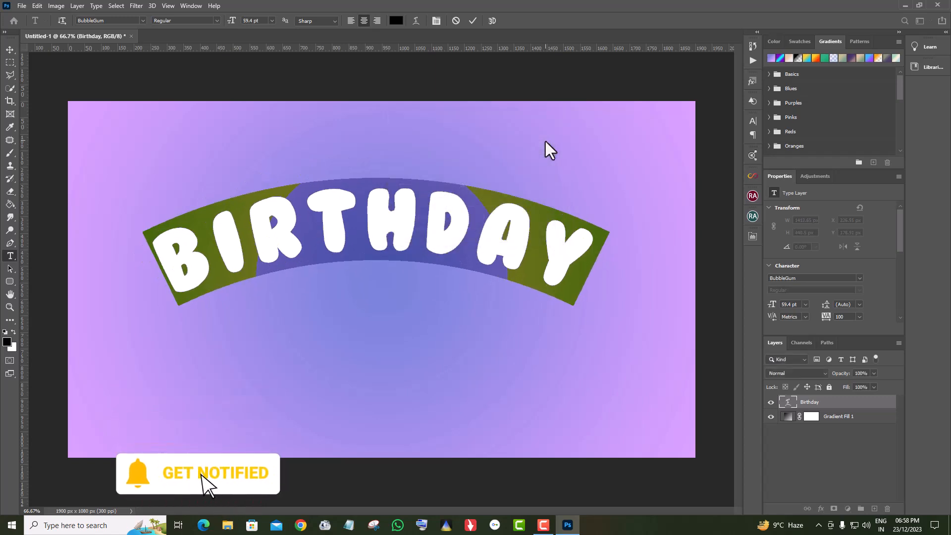
pyautogui.click(10, 50)
pyautogui.moveTo(408, 260); pyautogui.dragTo(408, 275)
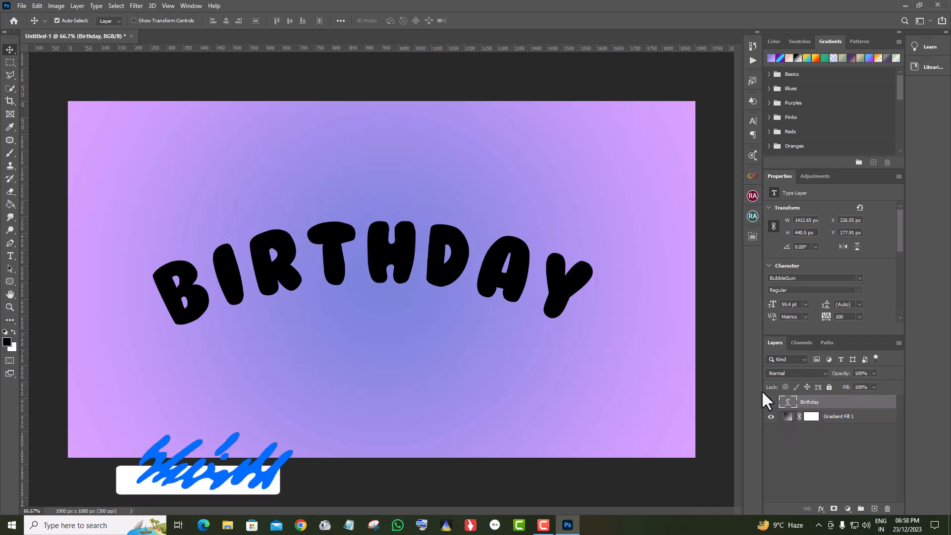
# - Load the action set file "Foil Balloon .atn" from the New folder (2) folder on the desktop
pyautogui.click(753, 61)
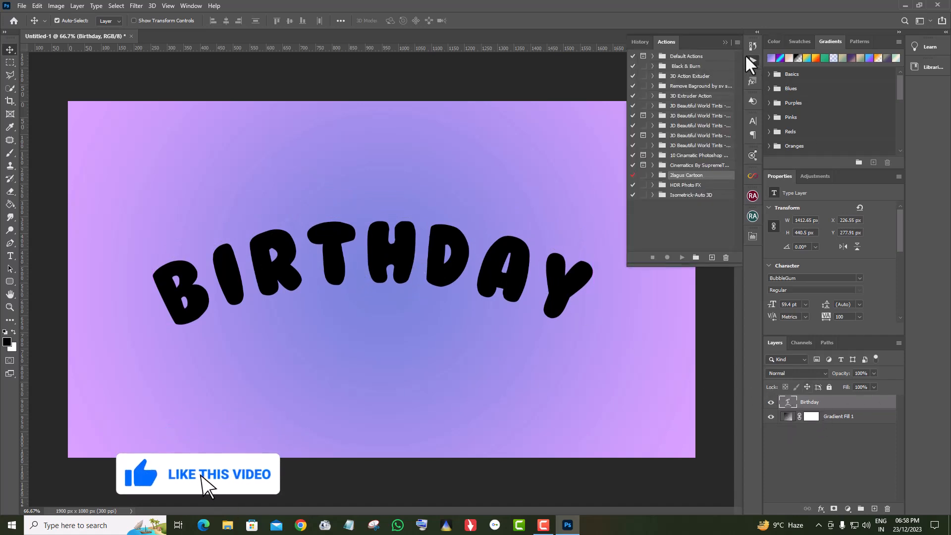
pyautogui.click(738, 43)
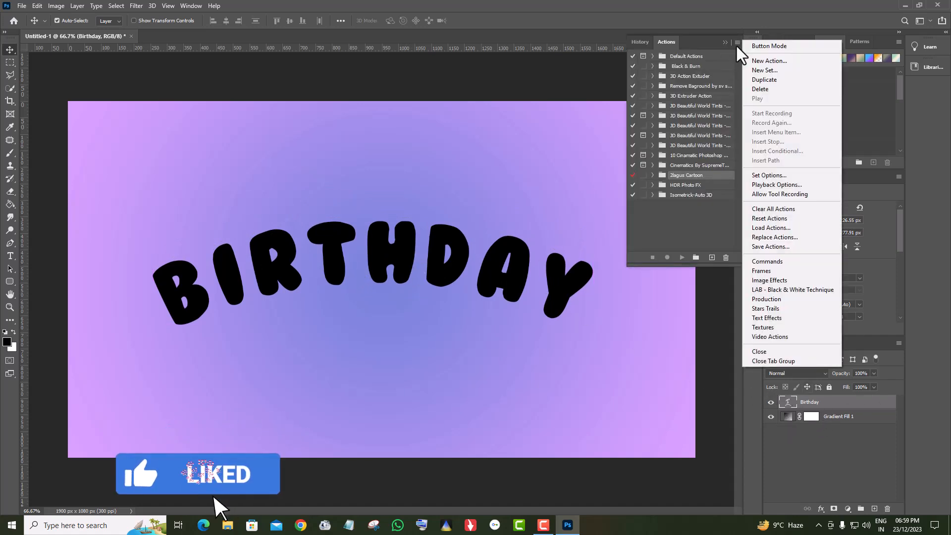
pyautogui.click(771, 228)
pyautogui.click(100, 99)
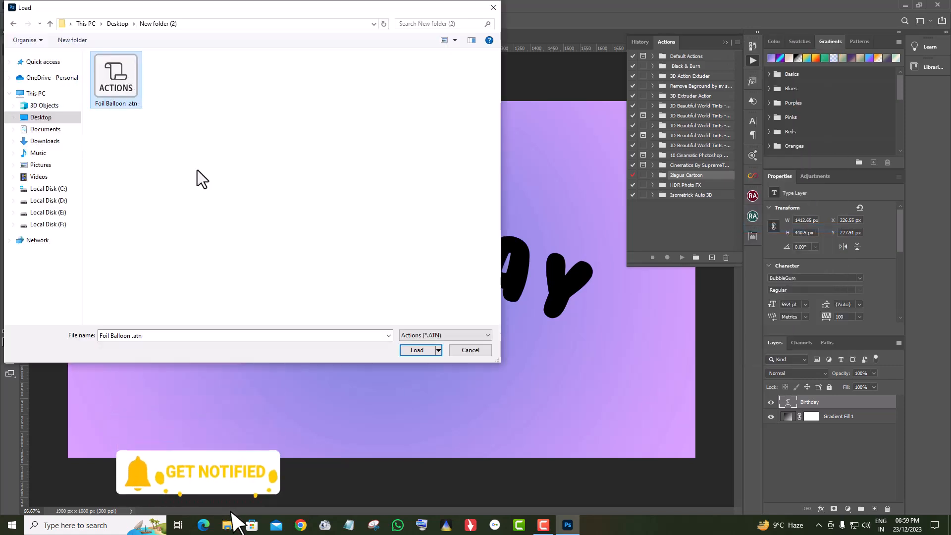
pyautogui.click(114, 78)
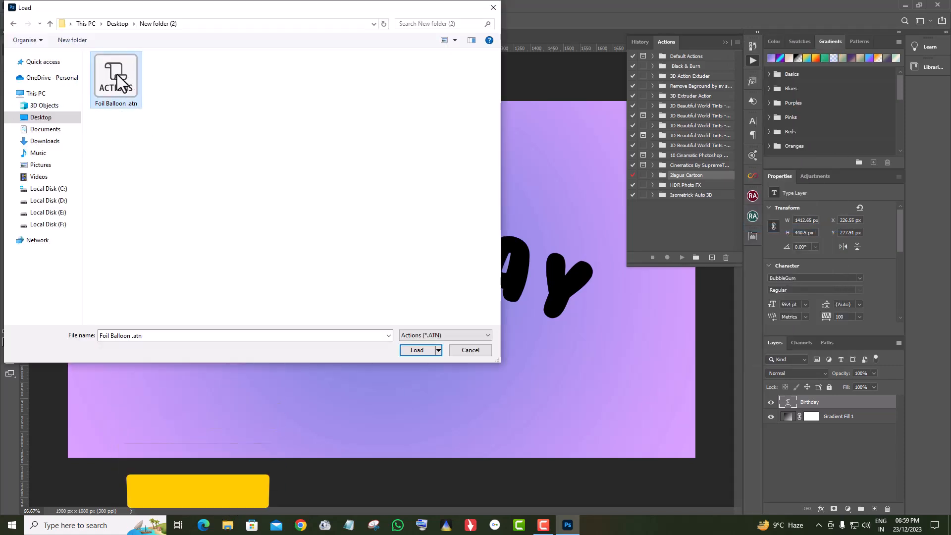
pyautogui.click(410, 353)
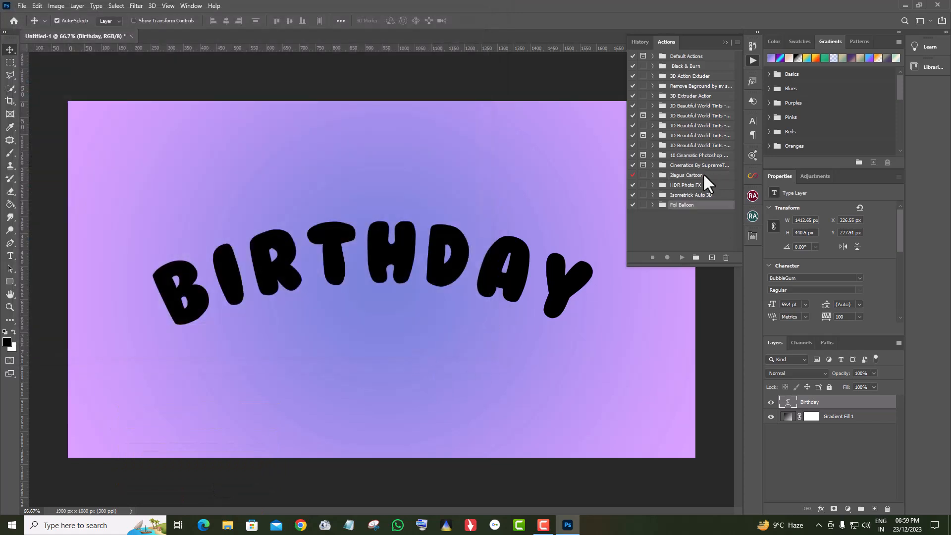
# - Run the "02 - Gold" action from the Foil Balloon set on the BIRTHDAY text layer
pyautogui.click(653, 206)
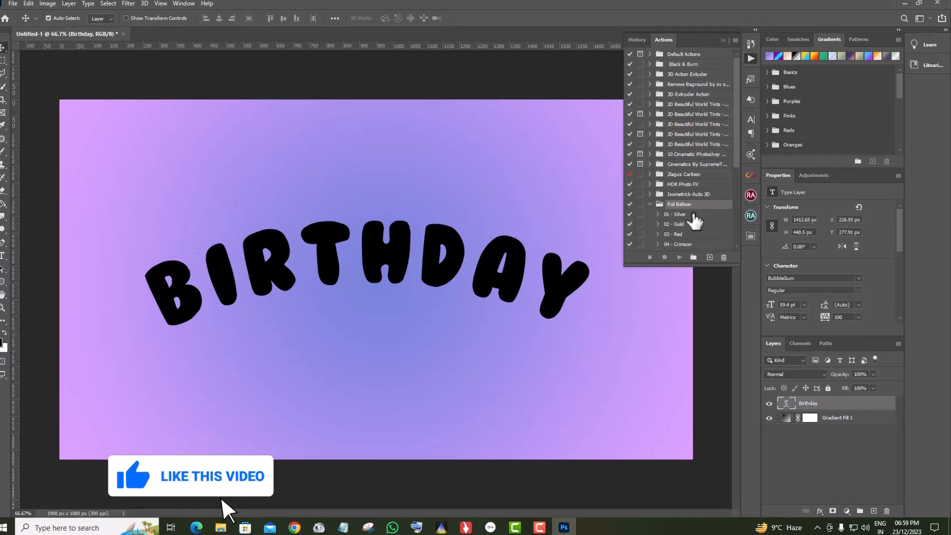
pyautogui.click(694, 215)
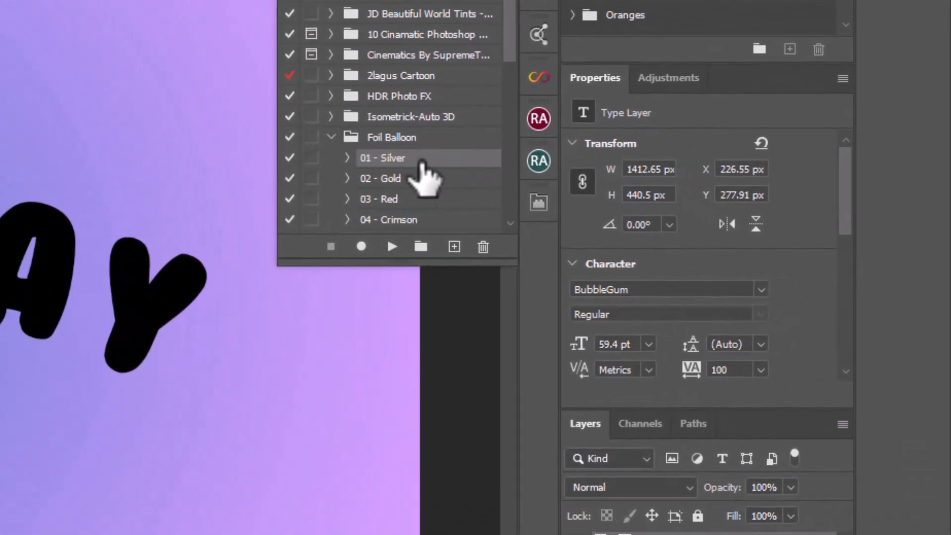
pyautogui.click(396, 179)
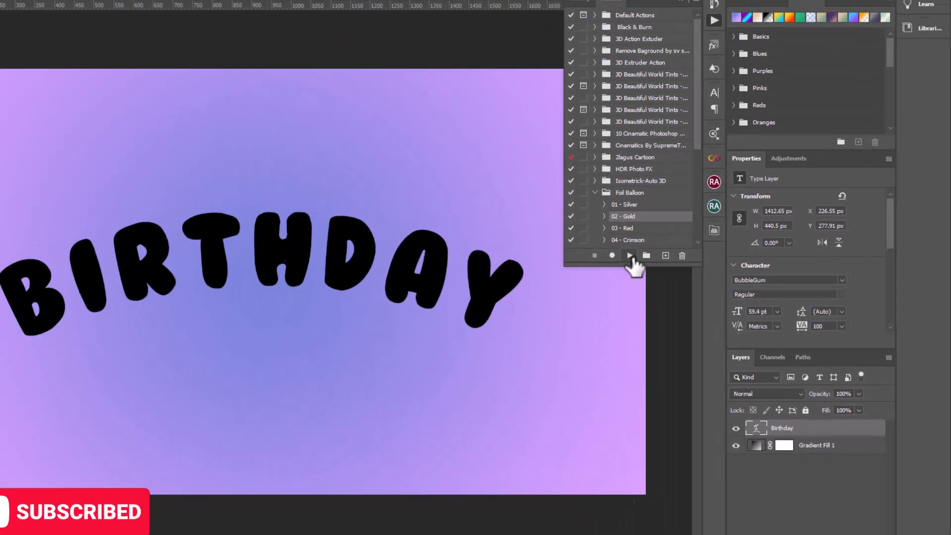
pyautogui.click(630, 256)
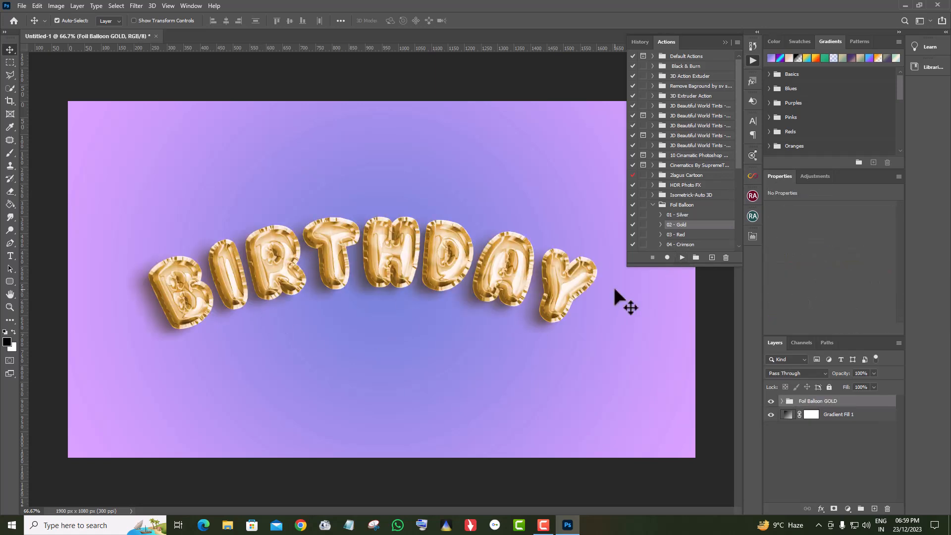
pyautogui.click(725, 42)
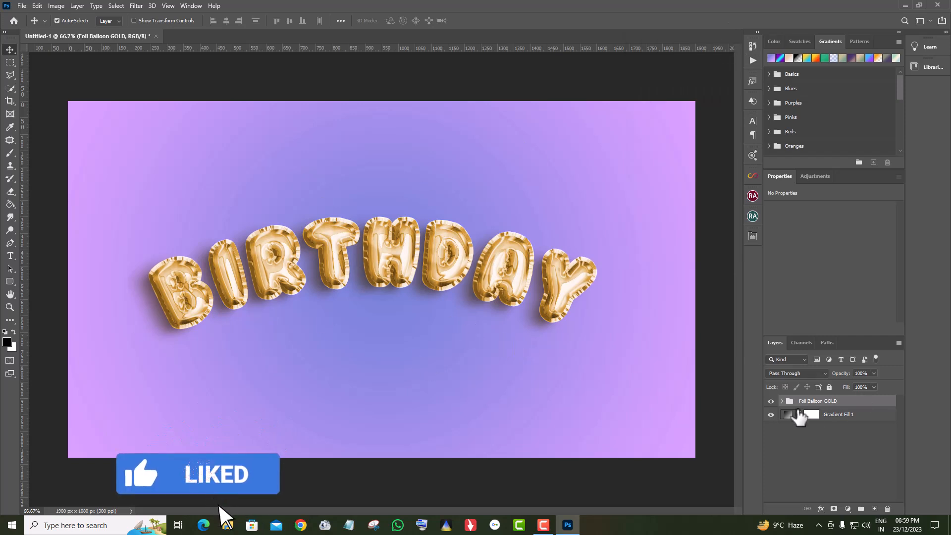
# - In the Foil Balloon GOLD group, set the Hue/Saturation adjustment to saturation 69 and hue 33
pyautogui.click(782, 401)
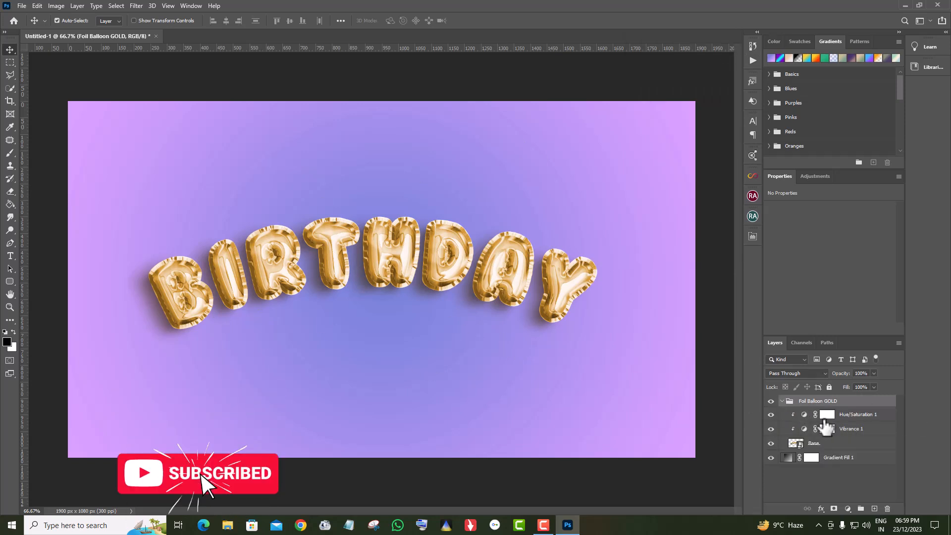
pyautogui.click(861, 418)
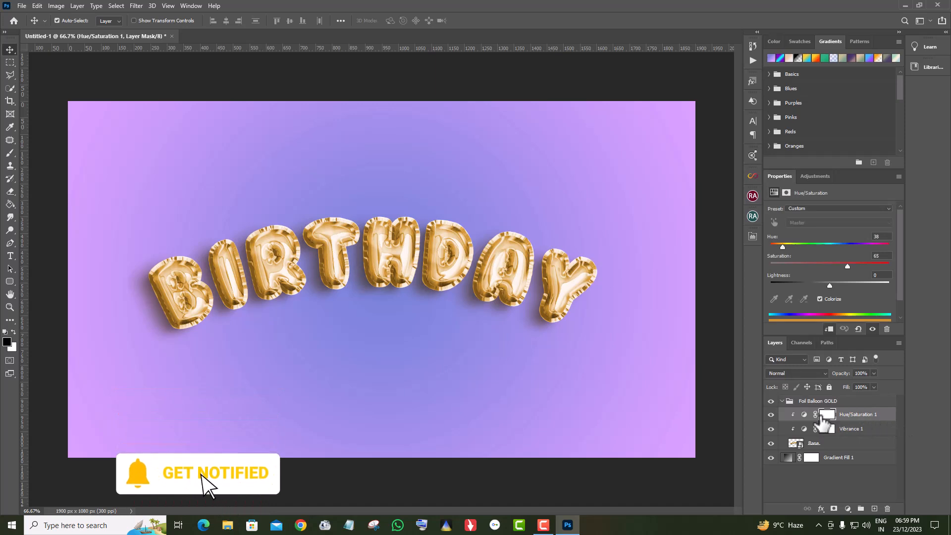
pyautogui.click(805, 415)
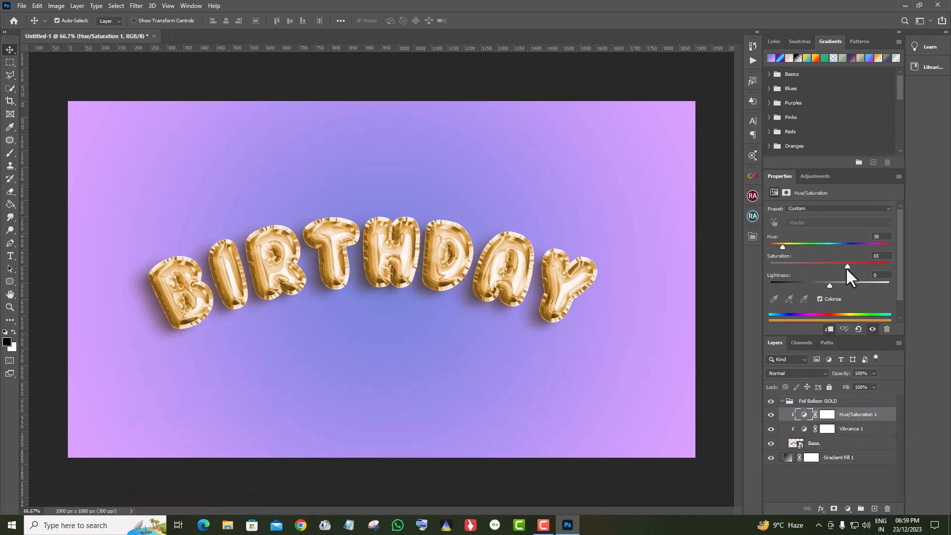
pyautogui.moveTo(847, 268); pyautogui.dragTo(844, 267)
pyautogui.moveTo(783, 245)
pyautogui.mouseDown()
pyautogui.moveTo(769, 245)
pyautogui.moveTo(875, 248)
pyautogui.moveTo(771, 246)
pyautogui.moveTo(781, 249)
pyautogui.mouseUp()
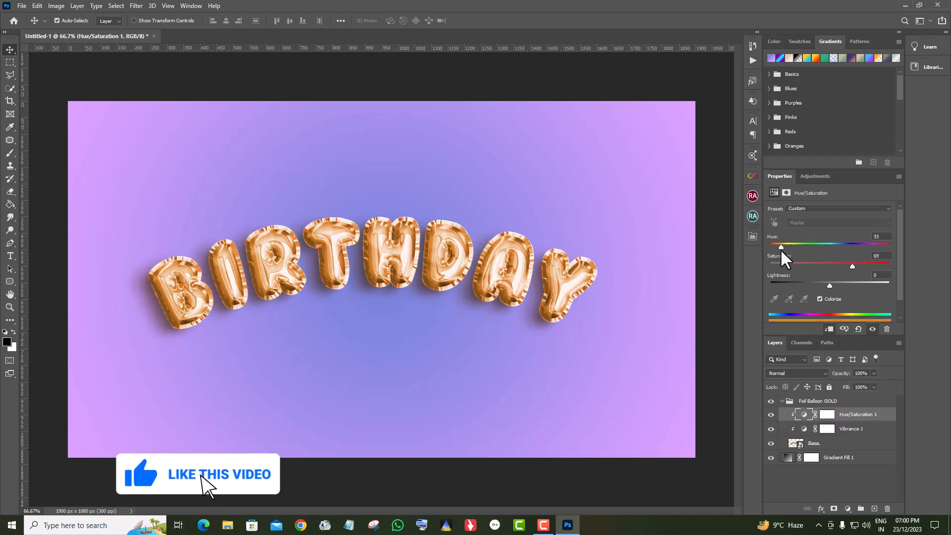
# - Set the lightness of the Hue/Saturation adjustment in the Foil Balloon GOLD group to +1
pyautogui.moveTo(829, 286)
pyautogui.mouseDown()
pyautogui.moveTo(839, 285)
pyautogui.moveTo(819, 281)
pyautogui.moveTo(831, 282)
pyautogui.mouseUp()
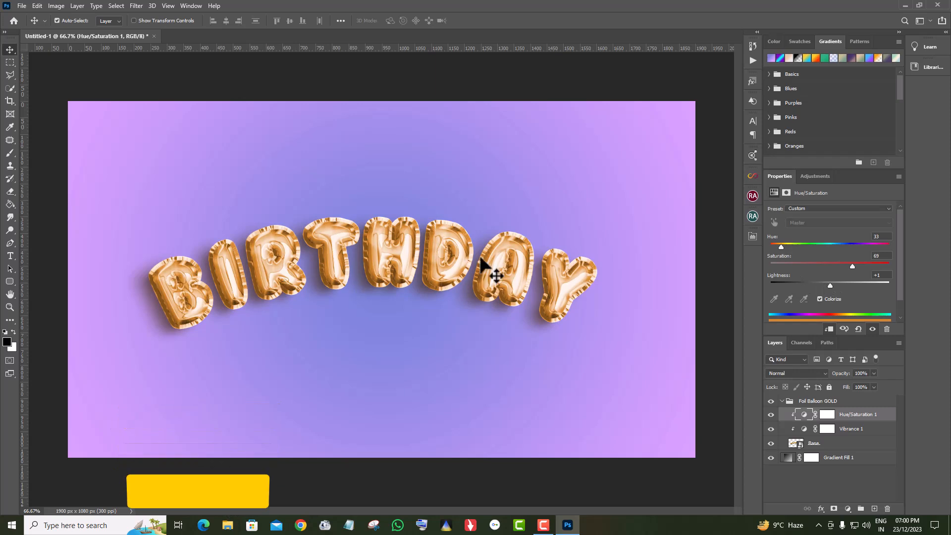
pyautogui.click(873, 431)
pyautogui.click(783, 401)
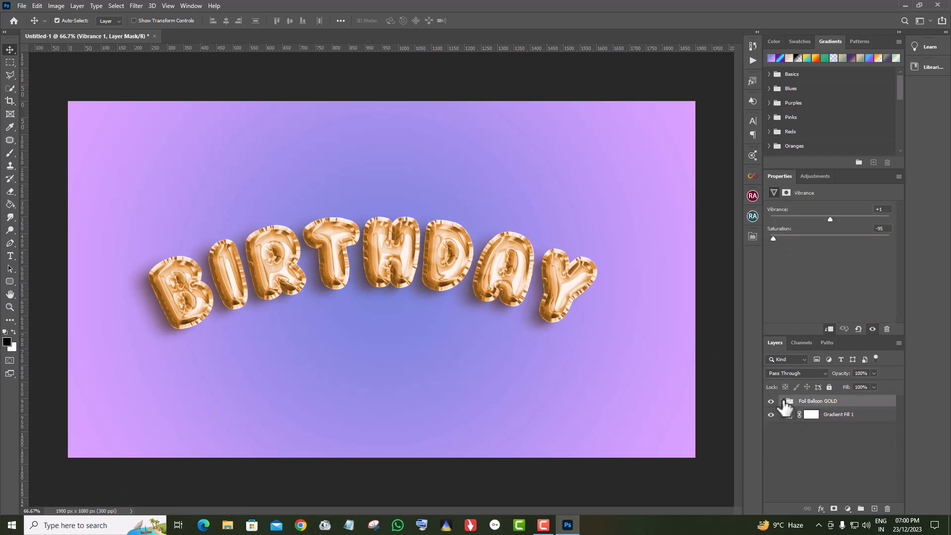
pyautogui.click(782, 401)
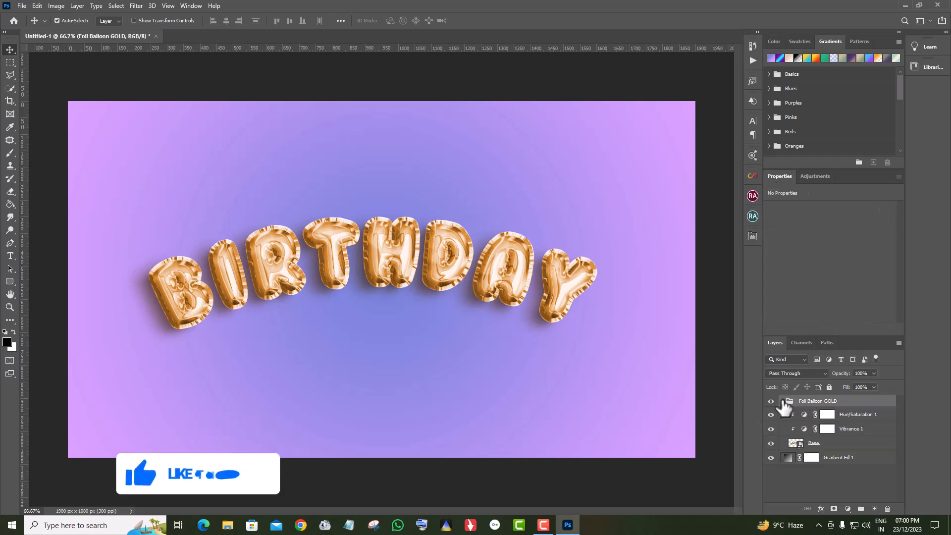
# - Open the contents of the Base smart object and of the smart object layer 08 inside its Base group
pyautogui.click(799, 444)
pyautogui.doubleClick(799, 443)
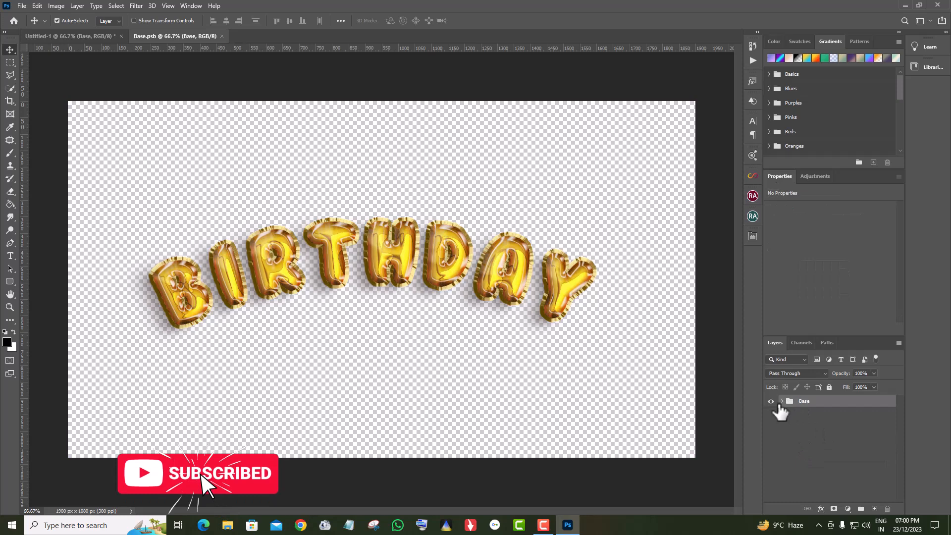
pyautogui.click(783, 402)
pyautogui.click(828, 421)
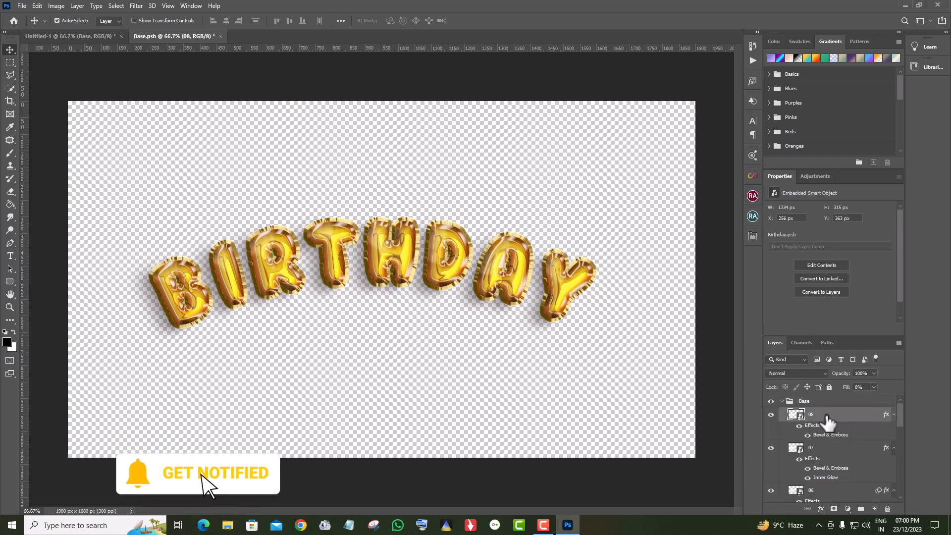
pyautogui.doubleClick(799, 418)
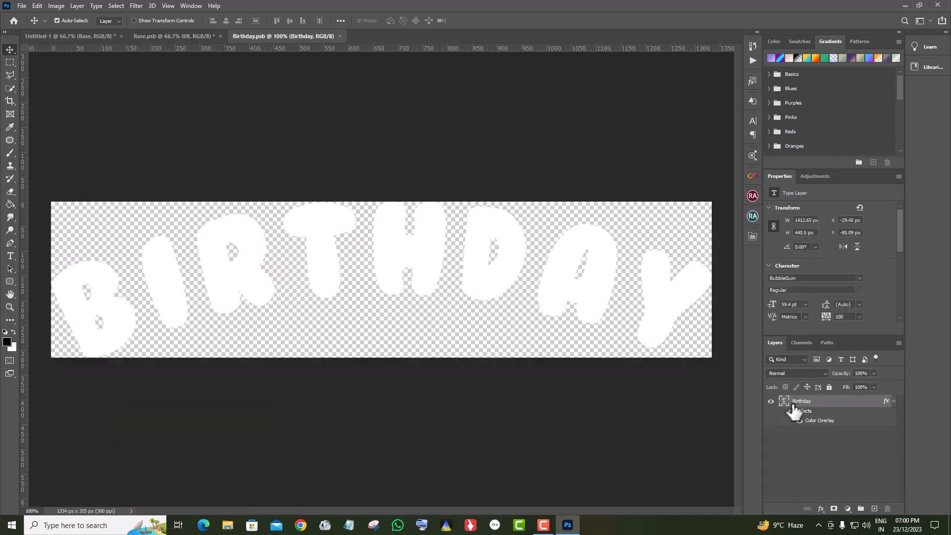
# - Replace the Birthday text with "New Year" at 56.58 pt, and save and close Birthday.psb
pyautogui.doubleClick(783, 403)
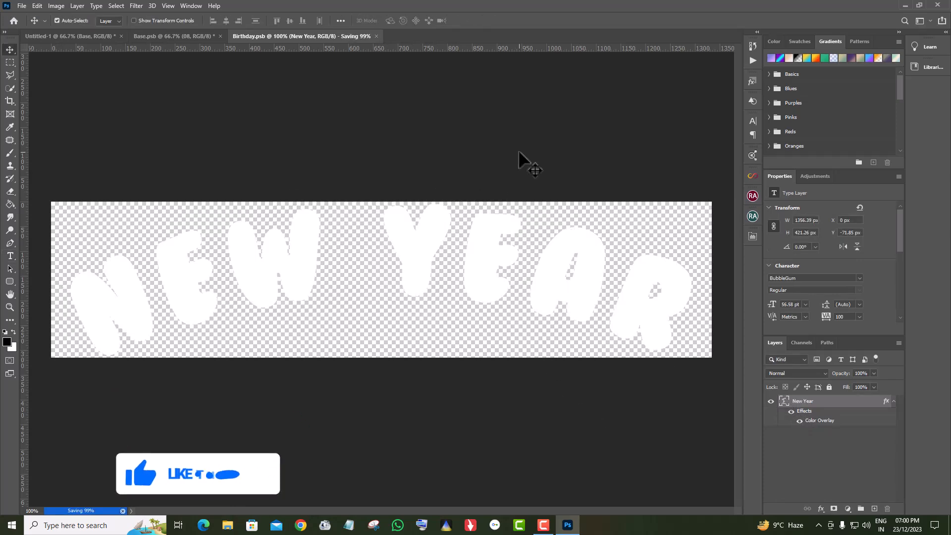
pyautogui.hotkey('ctrl', 'w')
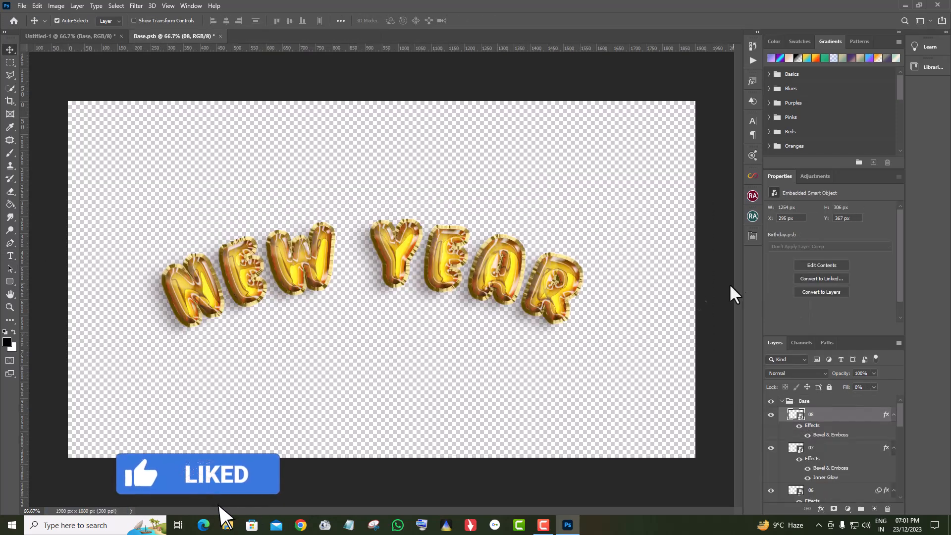
pyautogui.hotkey('ctrl', '0')
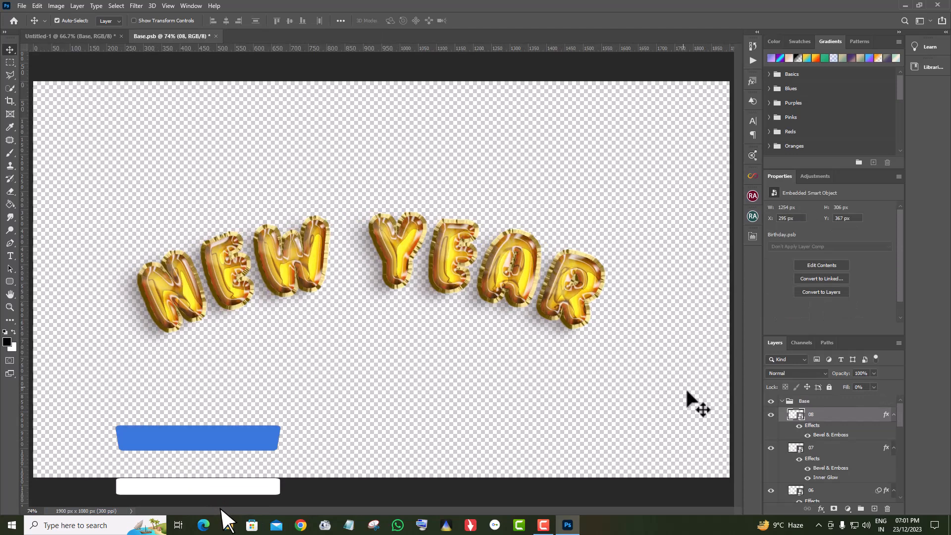
# - Collapse the Base group and close Base.psb, saving its changes back to the main document
pyautogui.click(788, 403)
pyautogui.click(782, 401)
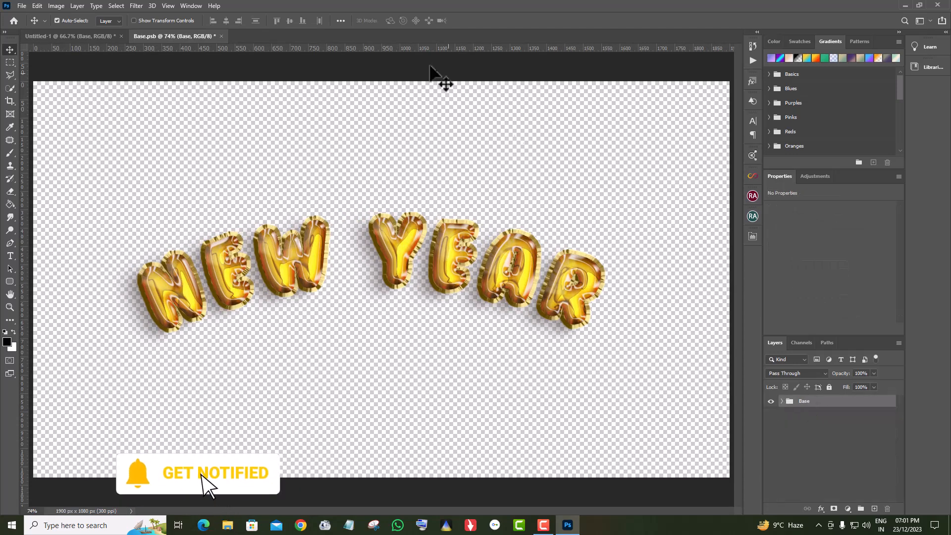
pyautogui.click(221, 36)
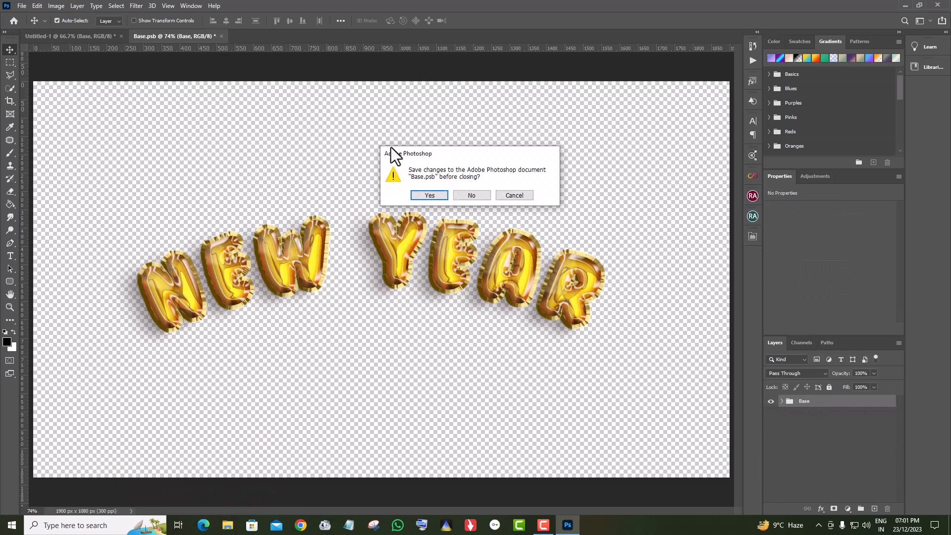
pyautogui.click(428, 196)
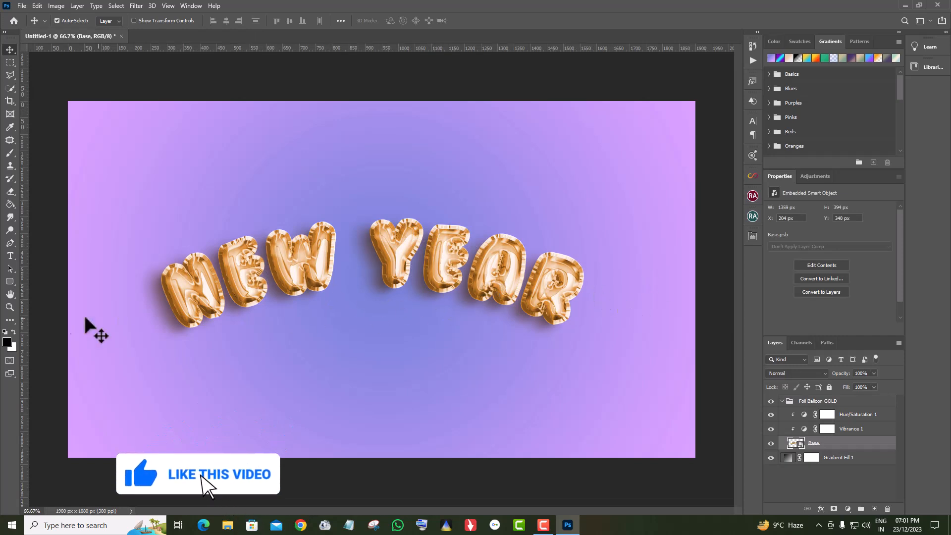
# - Recolour the NEW YEAR balloons silver by setting the Hue/Saturation adjustment to hue 224 and saturation 12
pyautogui.click(10, 307)
pyautogui.click(389, 287)
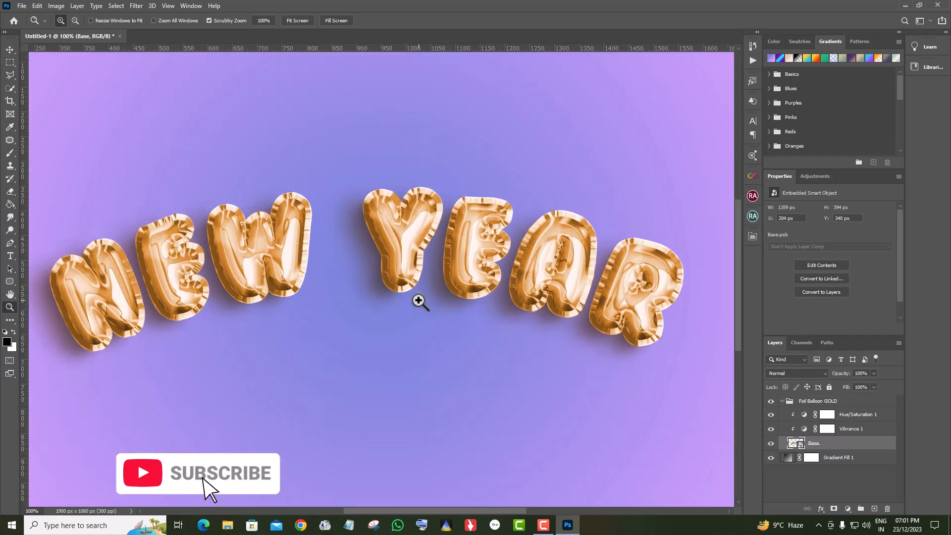
pyautogui.scroll(2, 419, 299)
pyautogui.rightClick(341, 155)
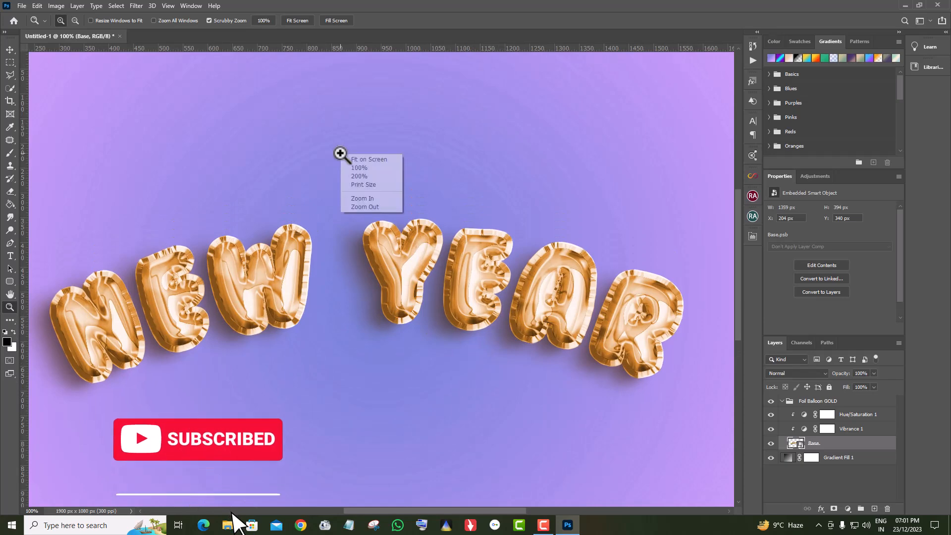
pyautogui.click(364, 163)
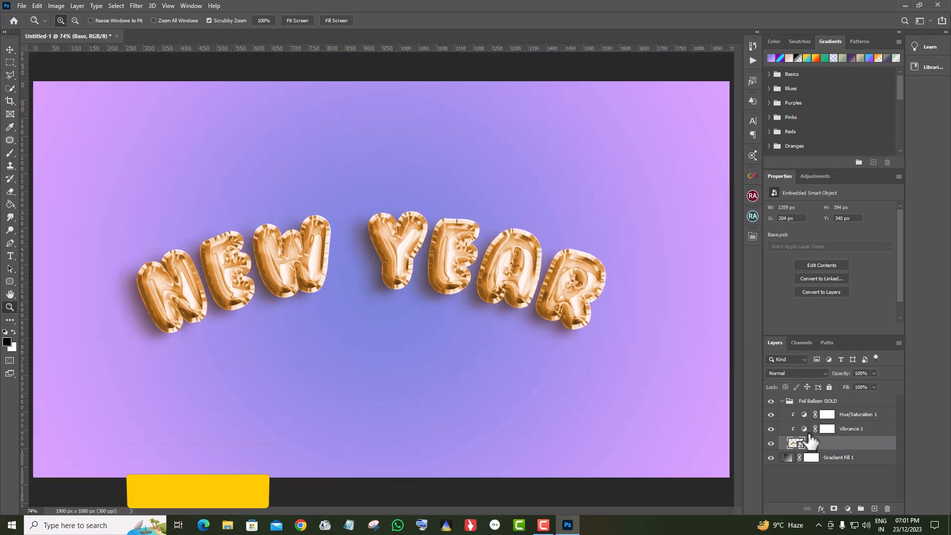
pyautogui.click(807, 415)
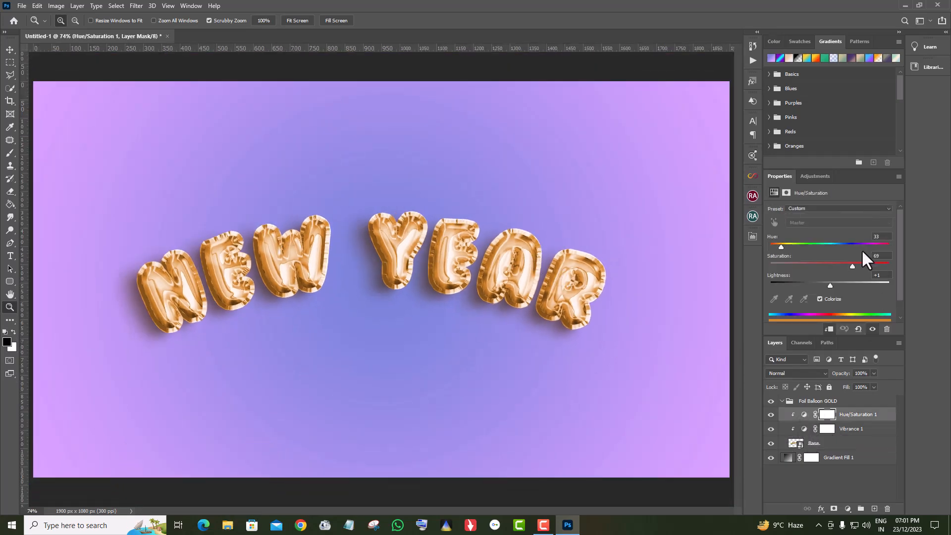
pyautogui.moveTo(783, 247); pyautogui.dragTo(785, 268)
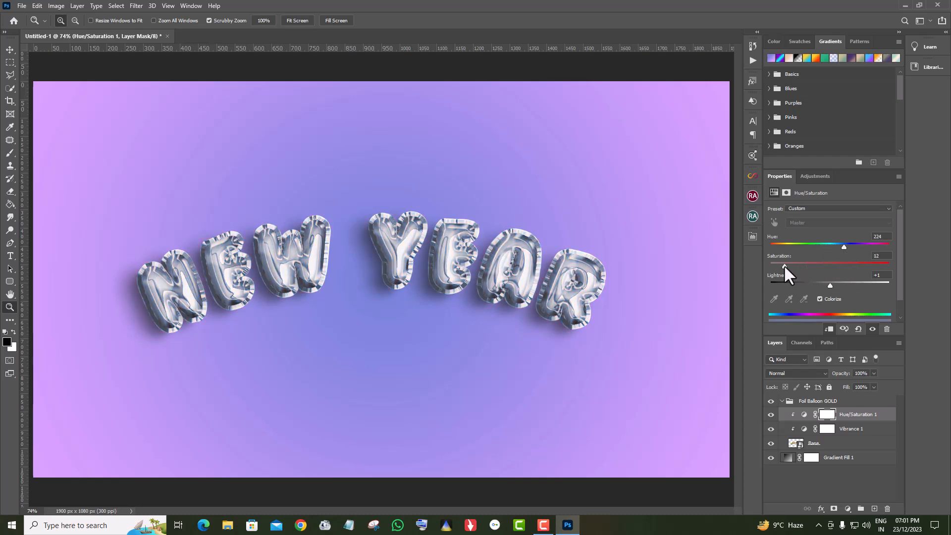